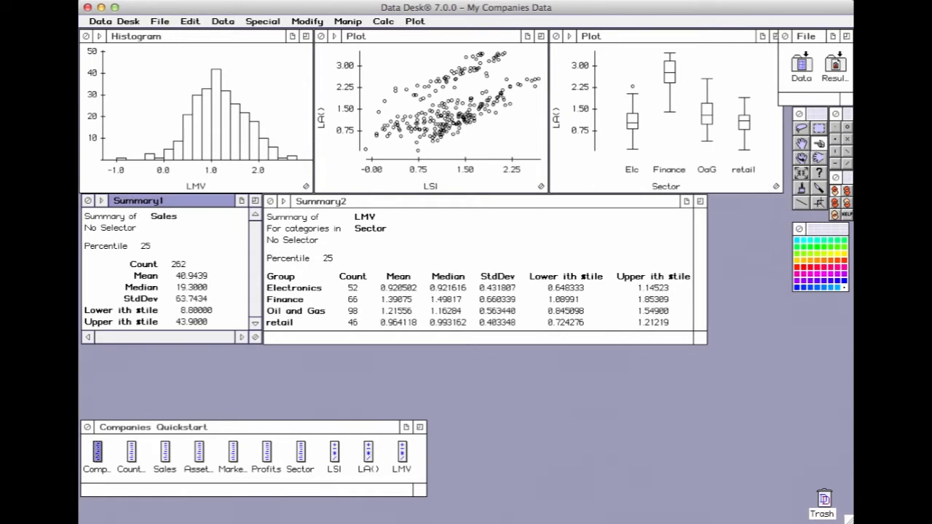
# Create a rotating plot of the variables LSI, LA() and LMV, with LSI as the y variable
pyautogui.click(415, 21)
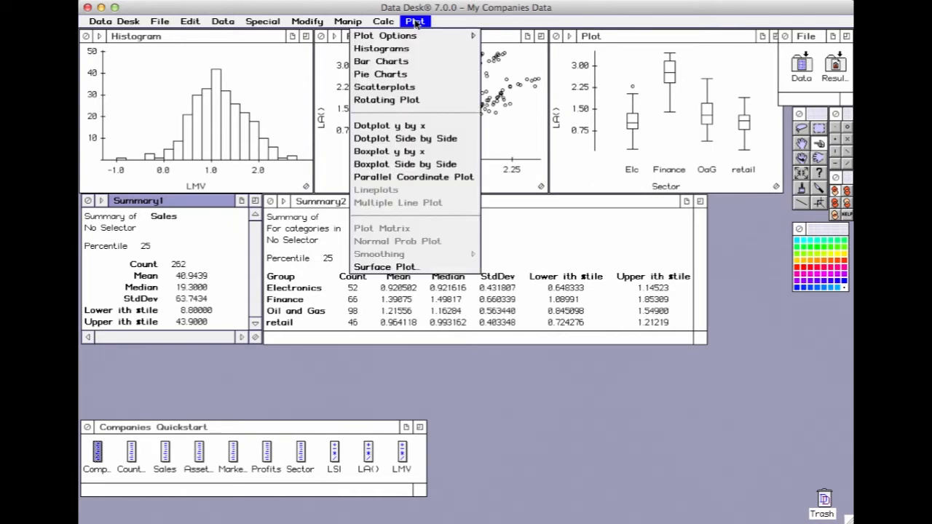
pyautogui.click(404, 101)
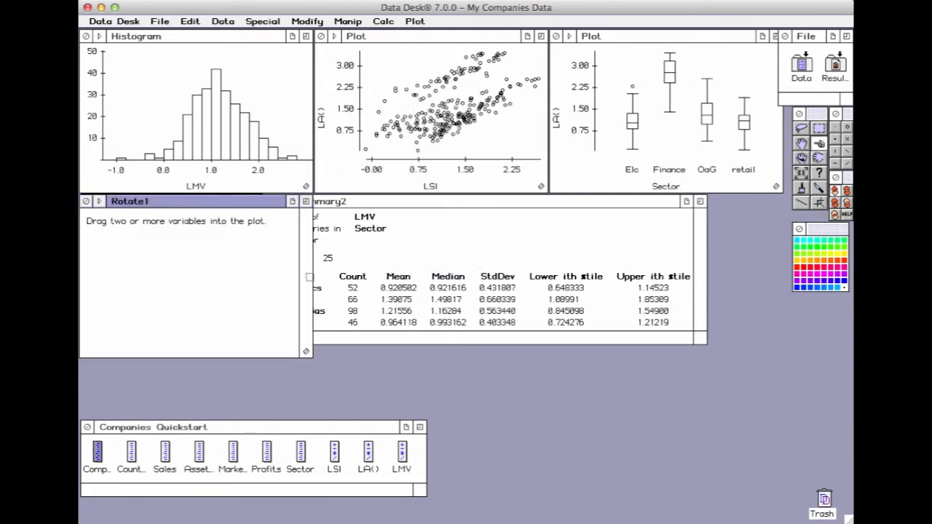
pyautogui.click(334, 452)
pyautogui.moveTo(334, 452); pyautogui.dragTo(421, 464)
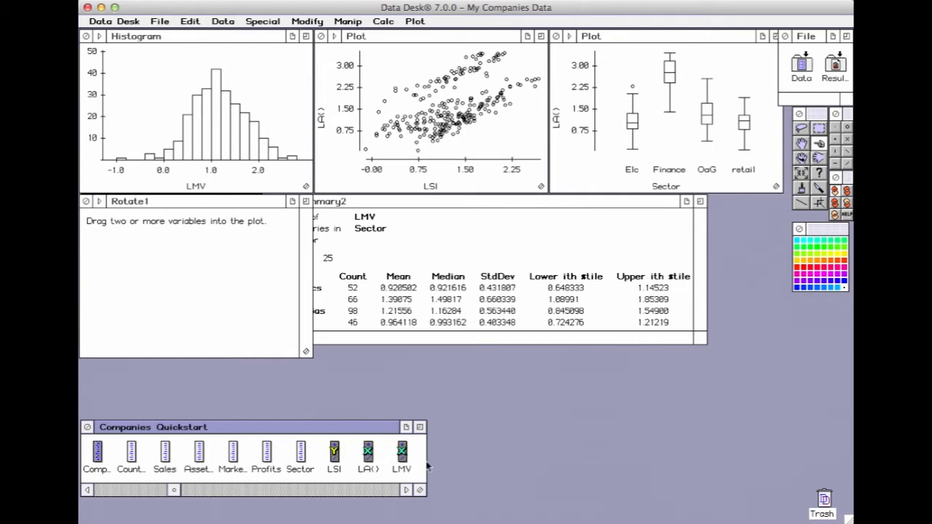
pyautogui.moveTo(335, 459); pyautogui.dragTo(167, 274)
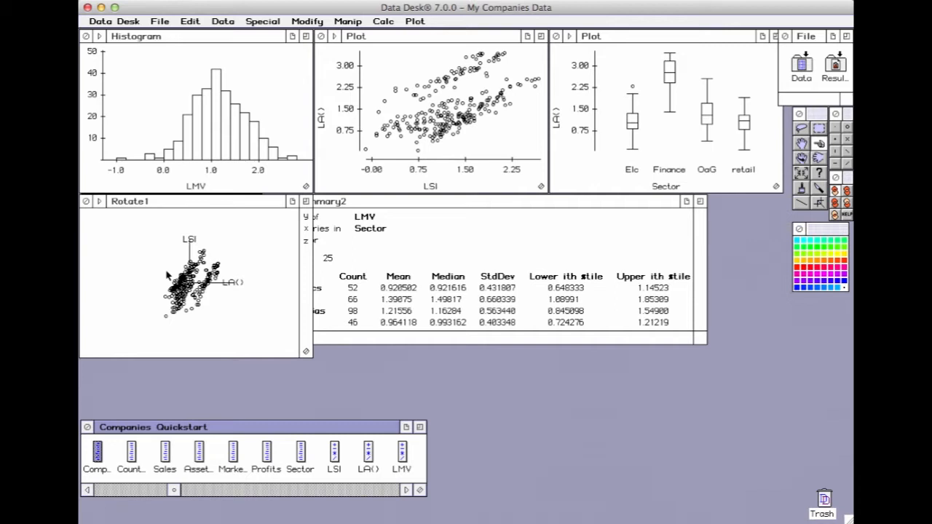
# Use the scaling tool to enlarge the point cloud in the rotating plot, trying both shrinking and expanding
pyautogui.click(801, 171)
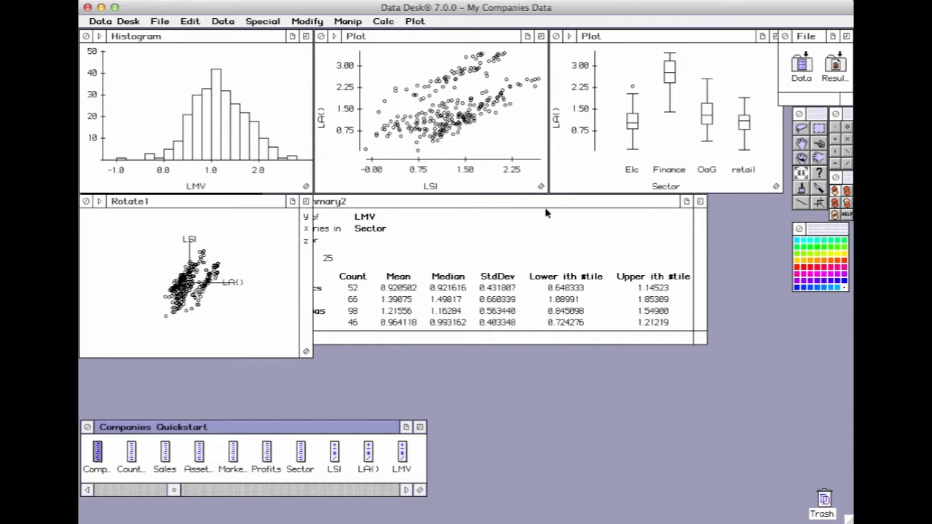
pyautogui.click(260, 335)
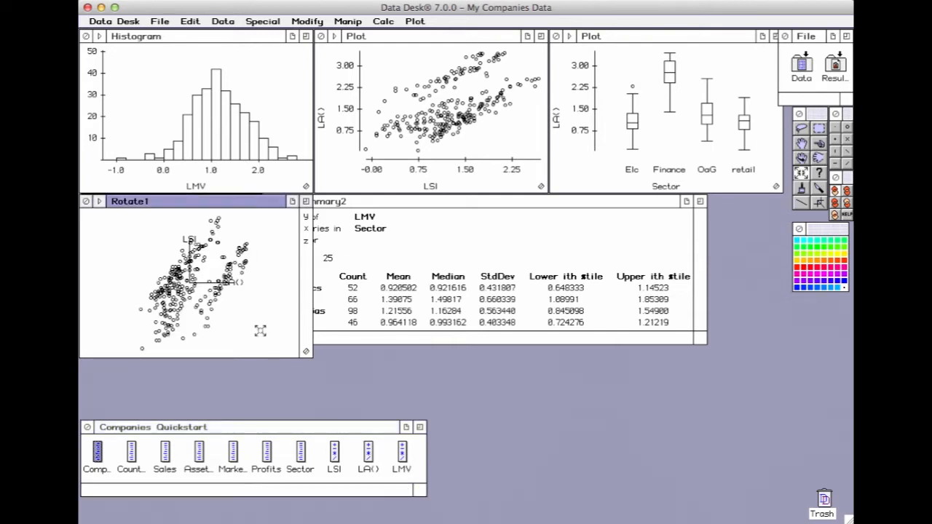
pyautogui.click(195, 279)
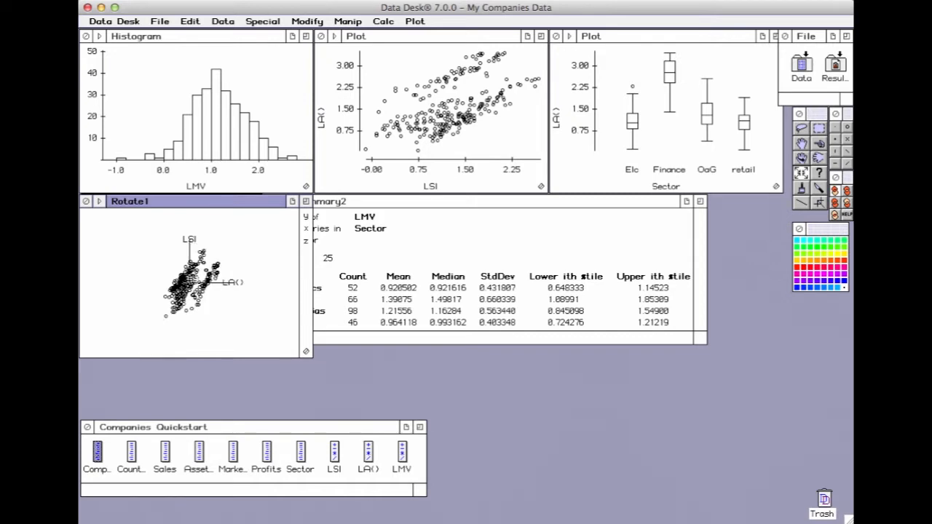
pyautogui.click(267, 332)
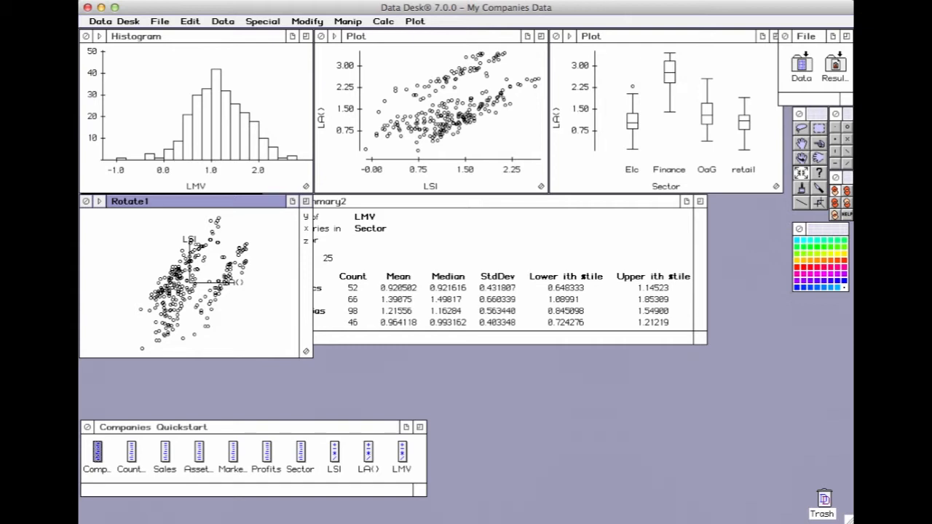
# Add colors by group to the plotted points, using Sector as the grouping variable
pyautogui.click(301, 453)
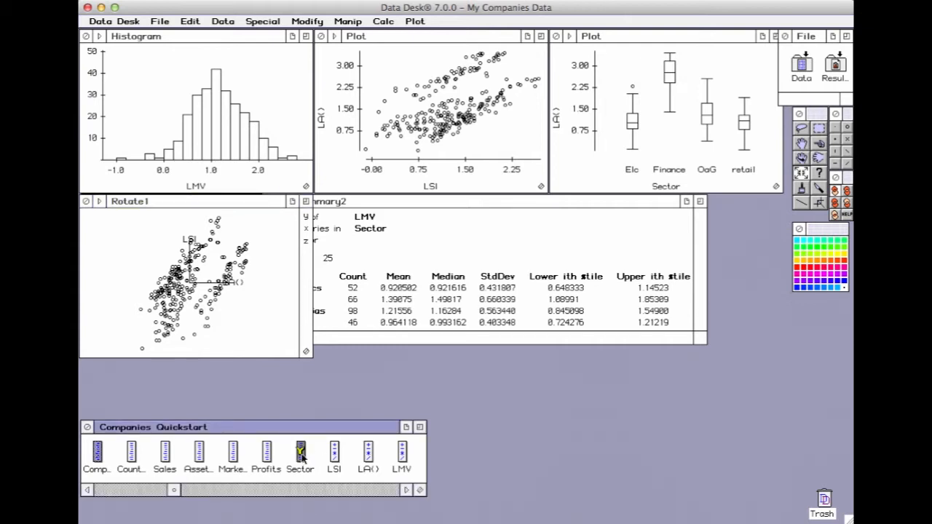
pyautogui.click(215, 206)
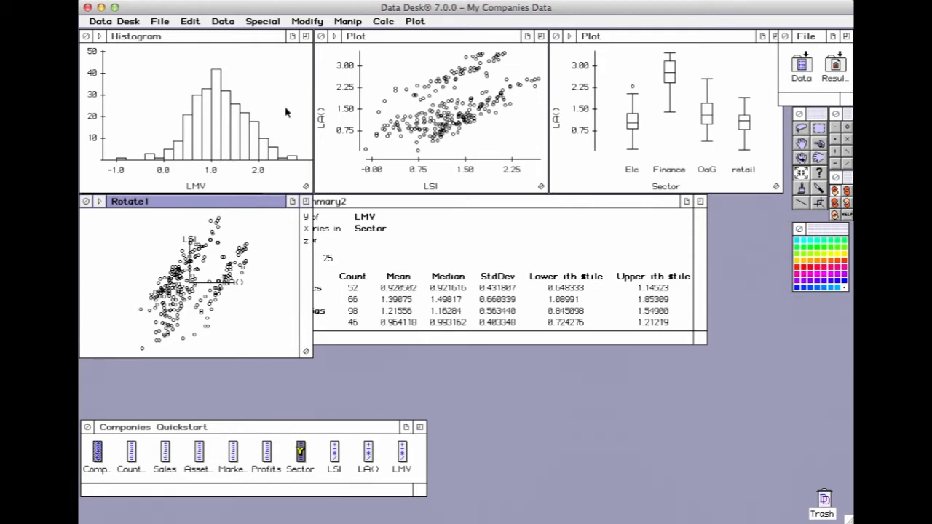
pyautogui.click(298, 23)
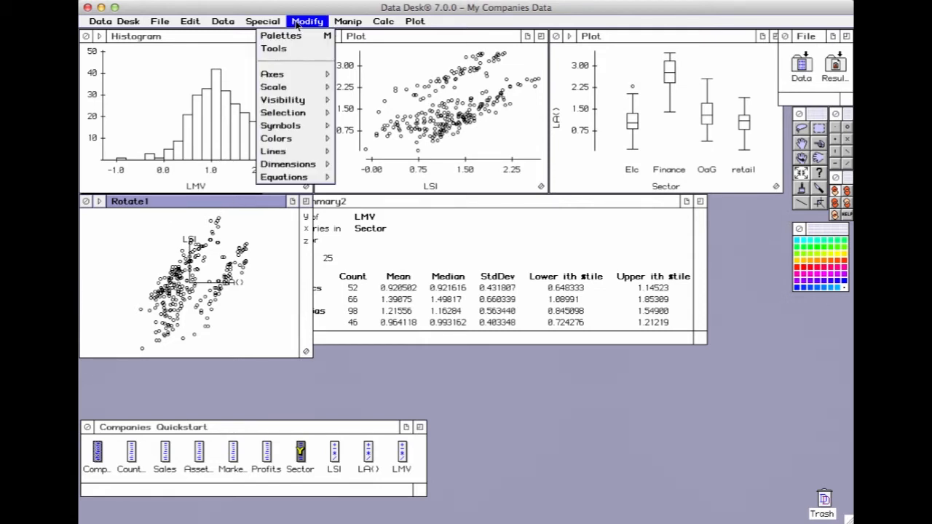
pyautogui.moveTo(297, 140)
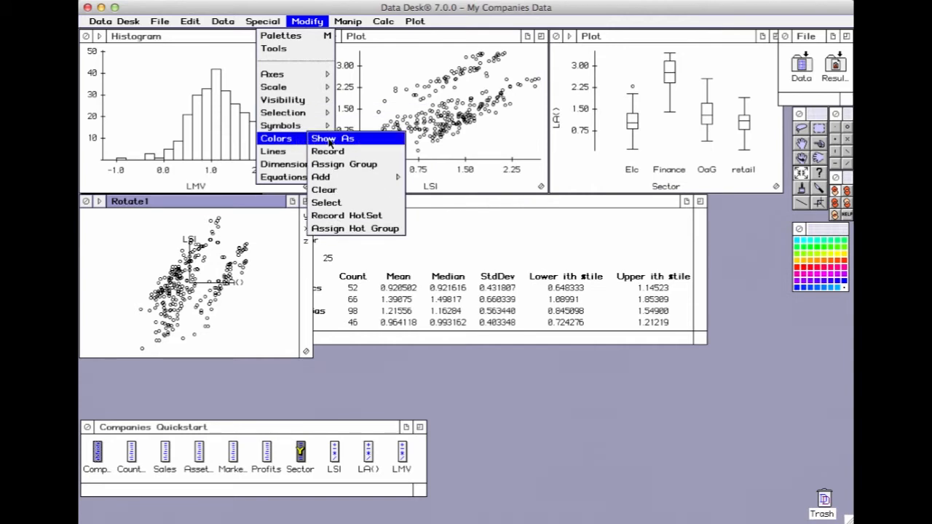
pyautogui.moveTo(337, 179)
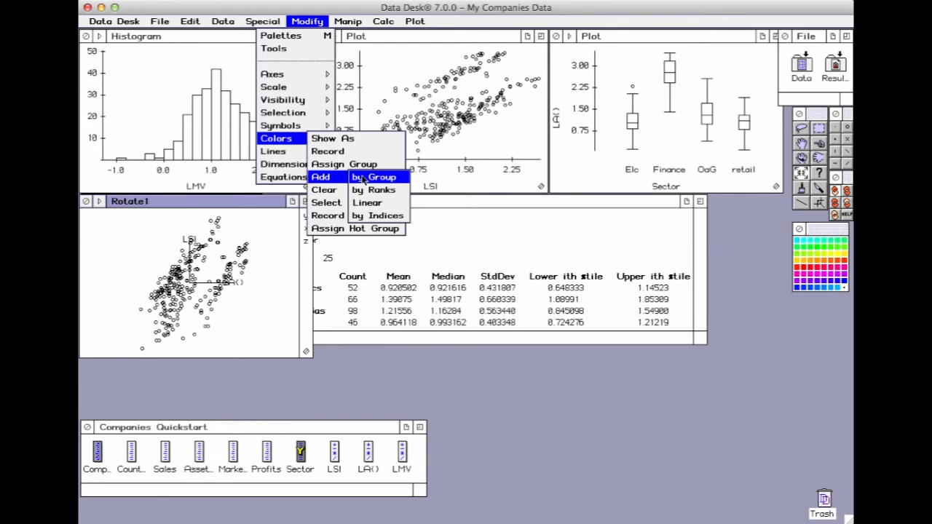
pyautogui.click(363, 180)
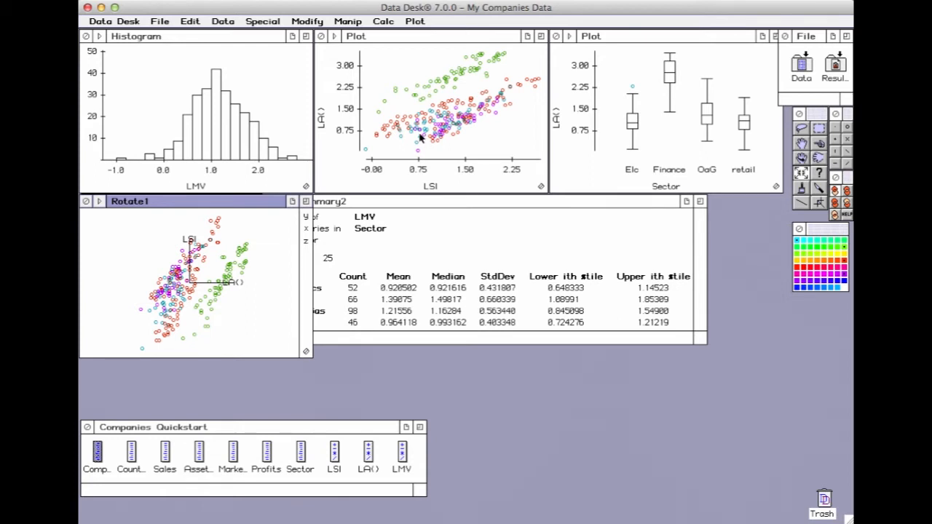
# Create a pie chart of the Sector variable
pyautogui.click(414, 21)
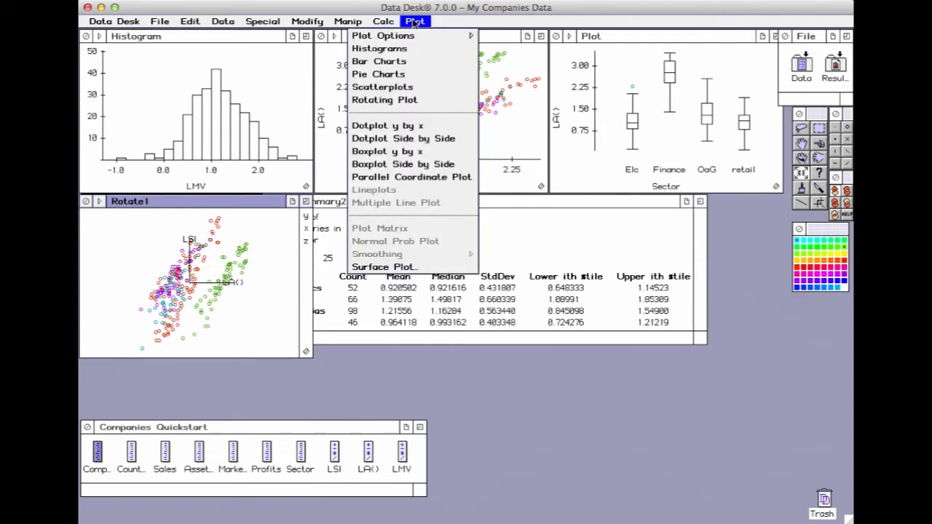
pyautogui.click(406, 76)
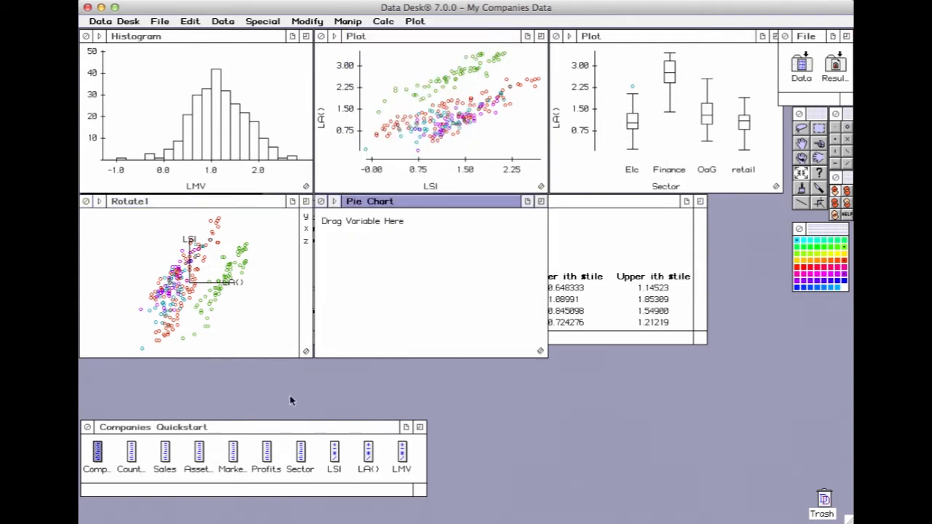
pyautogui.moveTo(301, 457)
pyautogui.mouseDown()
pyautogui.moveTo(323, 412)
pyautogui.moveTo(431, 295)
pyautogui.mouseUp()
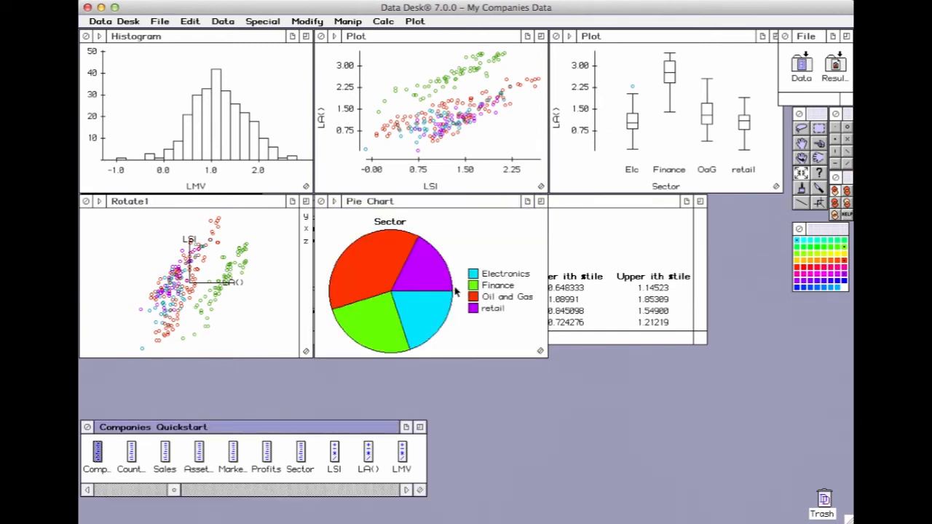
# Highlight the Finance, Oil and Gas, retail and Electronics slices in turn to compare each sector across the linked plots
pyautogui.click(377, 321)
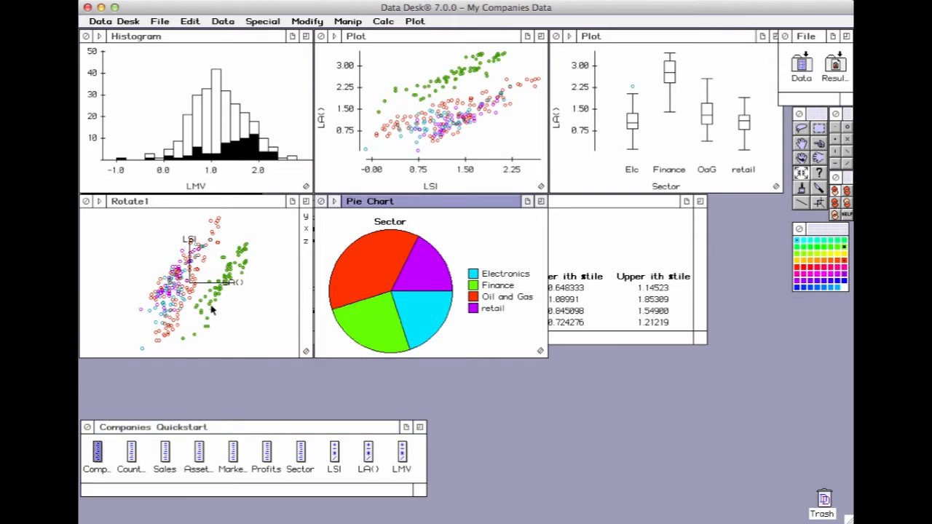
pyautogui.click(376, 257)
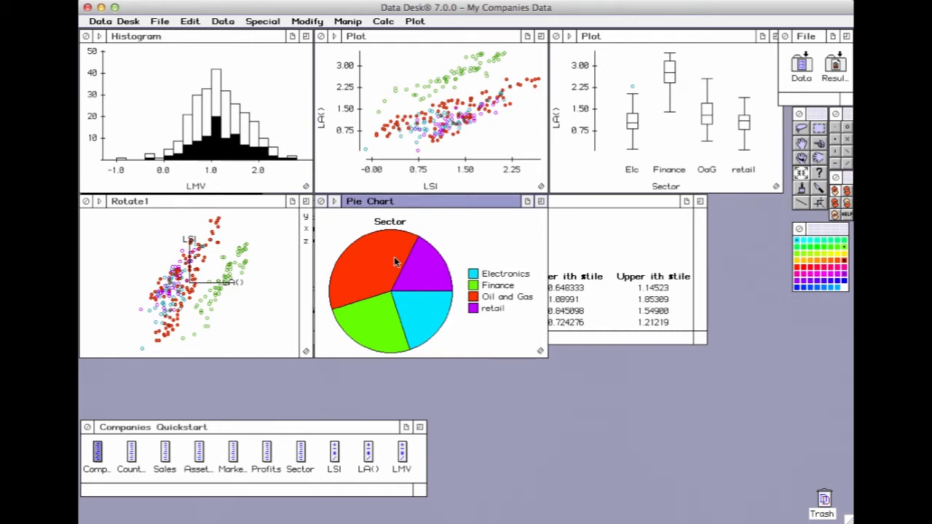
pyautogui.click(432, 281)
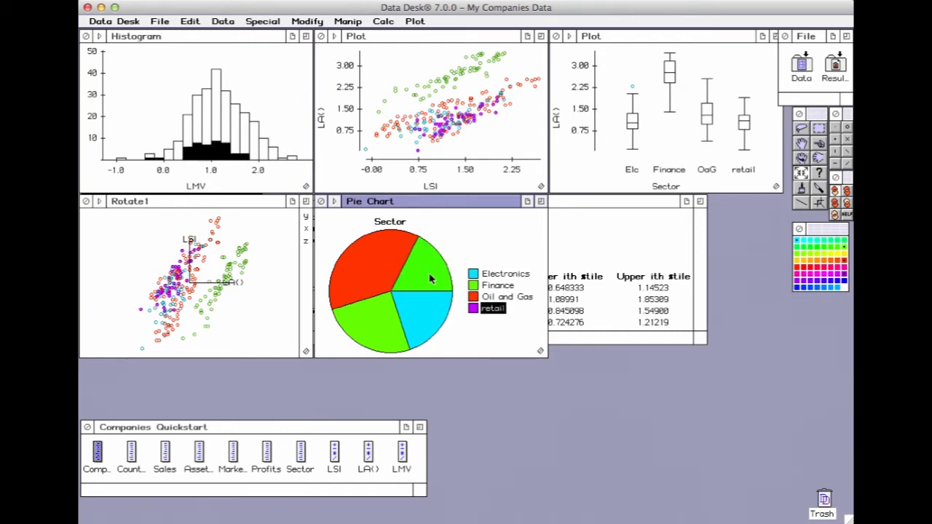
pyautogui.click(430, 324)
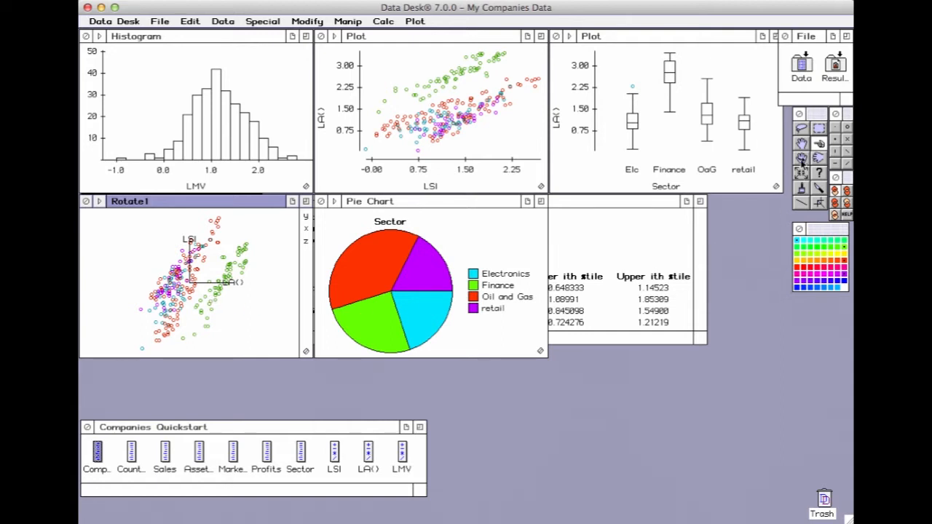
# Rotate the three-variable plot through several orientations to examine how the colored sectors separate and which points stand apart
pyautogui.click(801, 158)
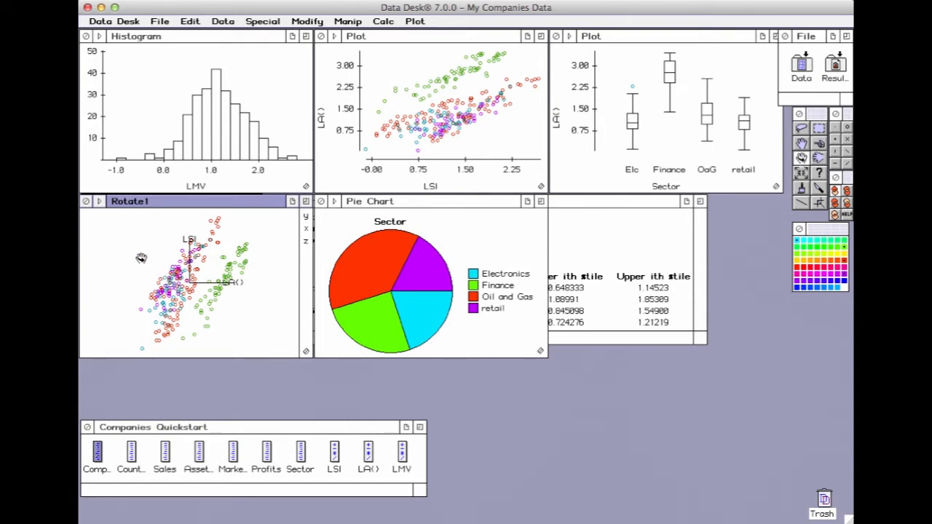
pyautogui.moveTo(141, 258); pyautogui.dragTo(225, 289)
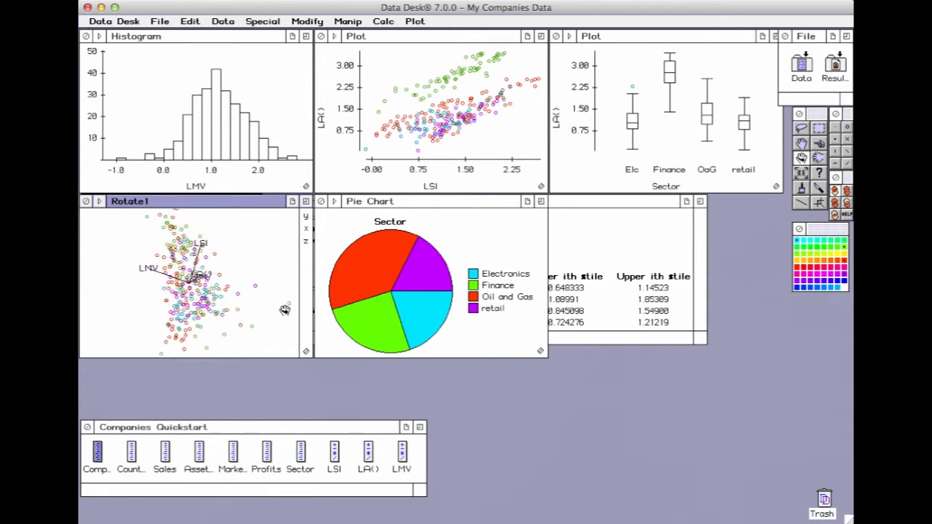
pyautogui.moveTo(284, 310)
pyautogui.mouseDown()
pyautogui.moveTo(296, 314)
pyautogui.moveTo(98, 316)
pyautogui.moveTo(269, 306)
pyautogui.mouseUp()
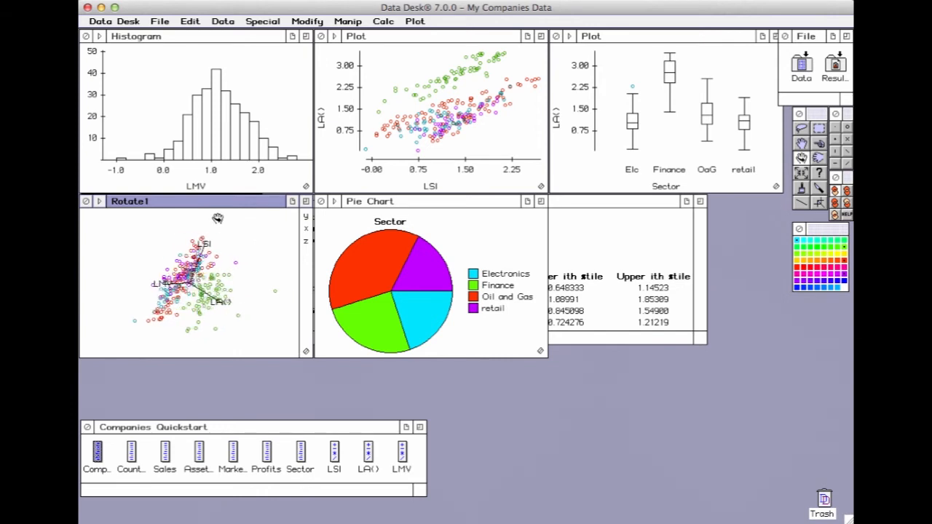
pyautogui.moveTo(107, 283); pyautogui.dragTo(224, 288)
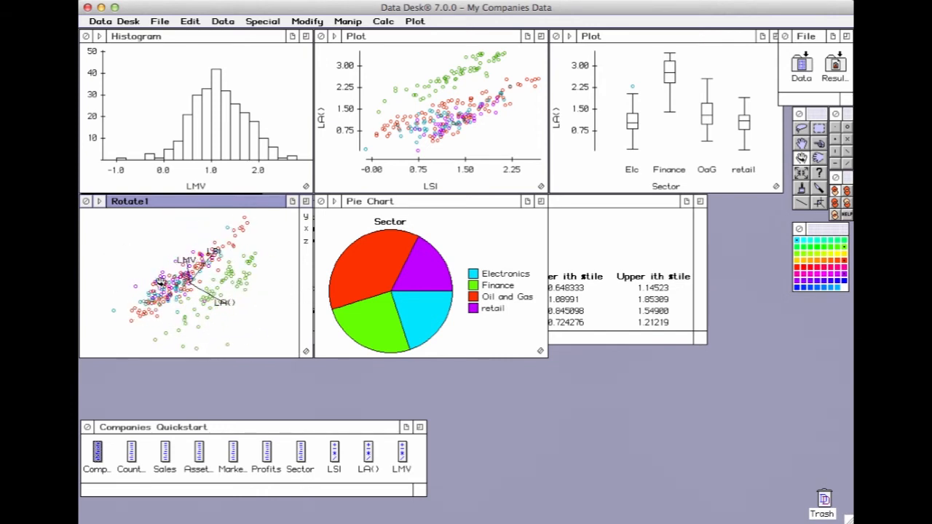
pyautogui.moveTo(160, 282); pyautogui.dragTo(283, 316)
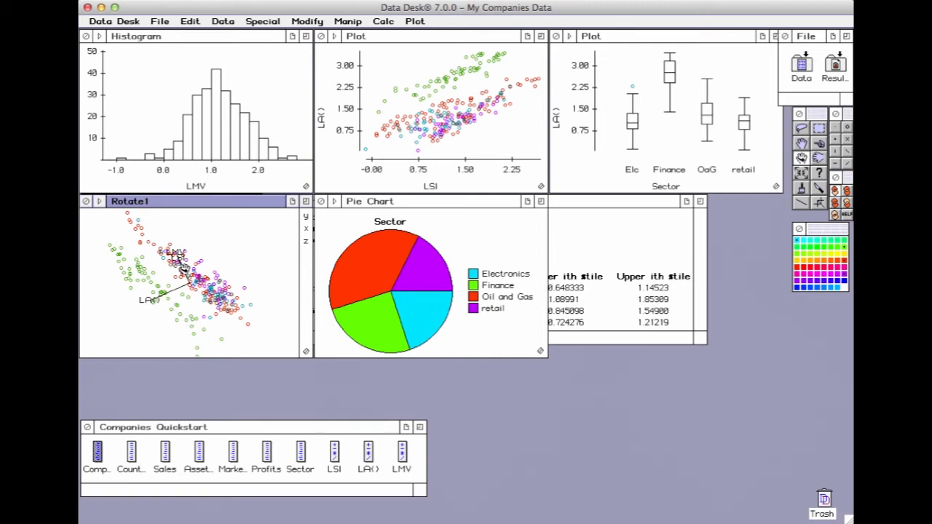
pyautogui.moveTo(253, 279); pyautogui.dragTo(217, 290)
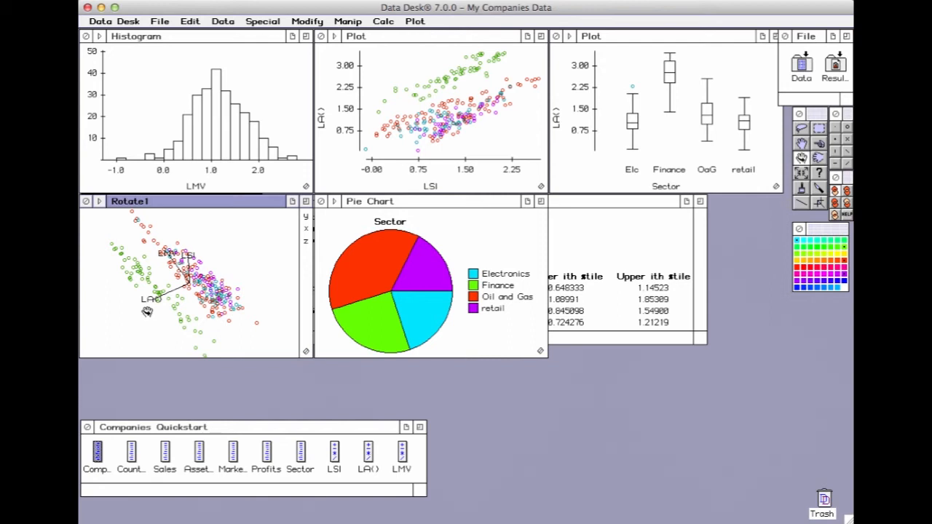
pyautogui.moveTo(154, 249); pyautogui.dragTo(273, 380)
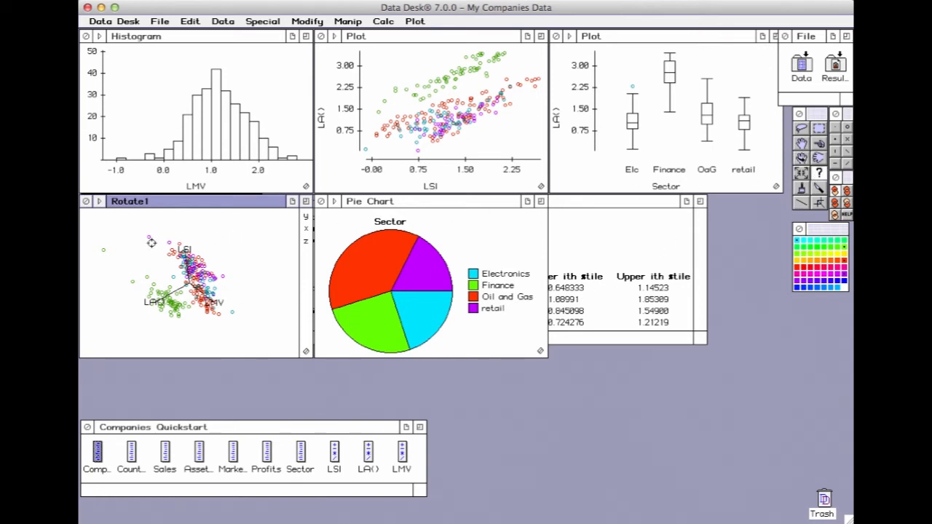
# Identify the isolated green Finance point in the rotating plot and run a web search query for that company
pyautogui.click(104, 251)
pyautogui.click(264, 21)
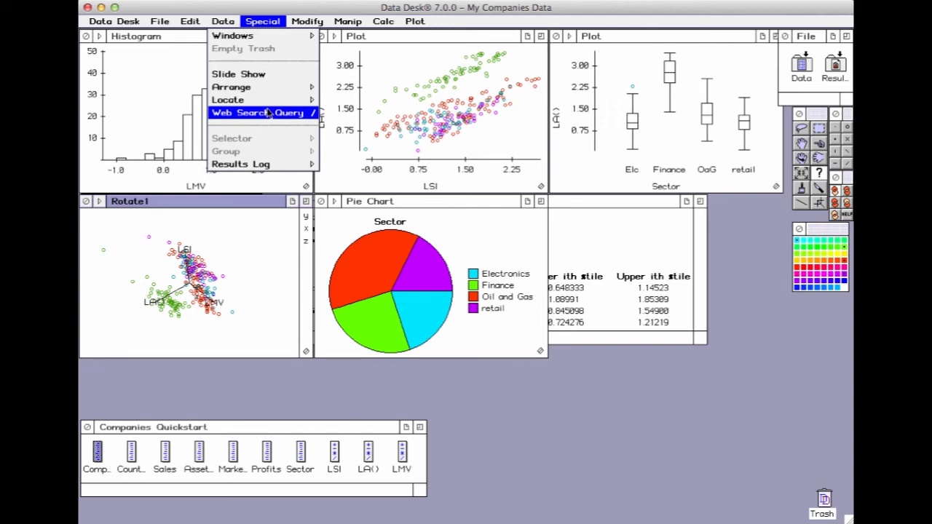
pyautogui.click(268, 113)
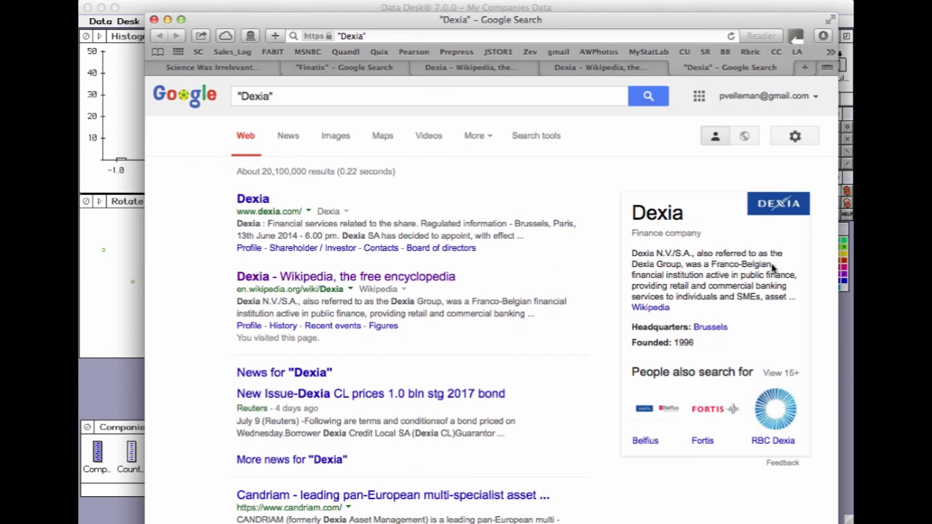
# Open Dexia's Wikipedia article, highlight the passages on the 2008 bailouts and the bank's resolution, and return to Data Desk
pyautogui.click(318, 278)
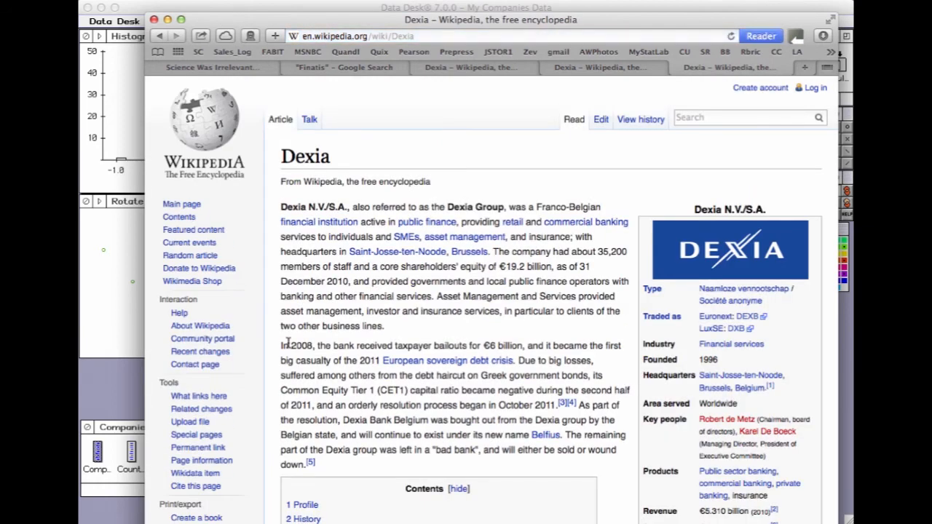
pyautogui.moveTo(278, 350); pyautogui.dragTo(436, 355)
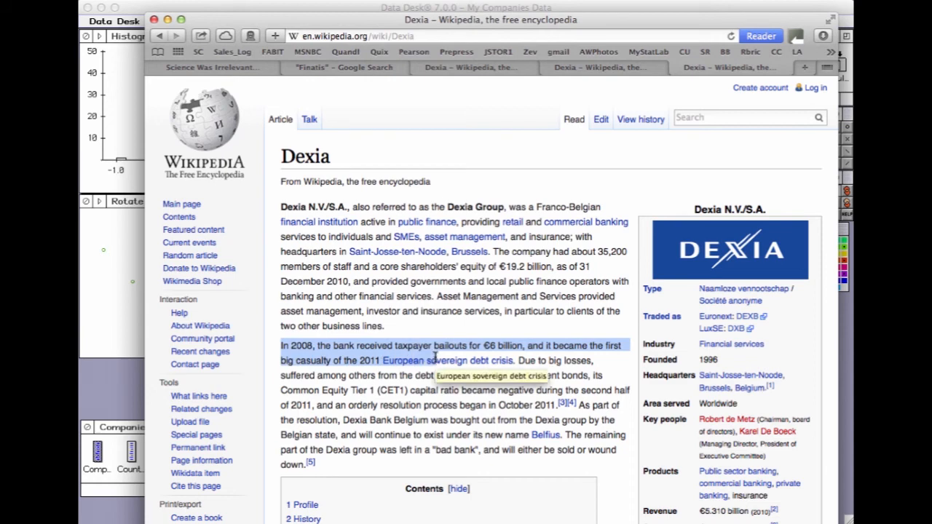
pyautogui.moveTo(435, 357); pyautogui.dragTo(514, 360)
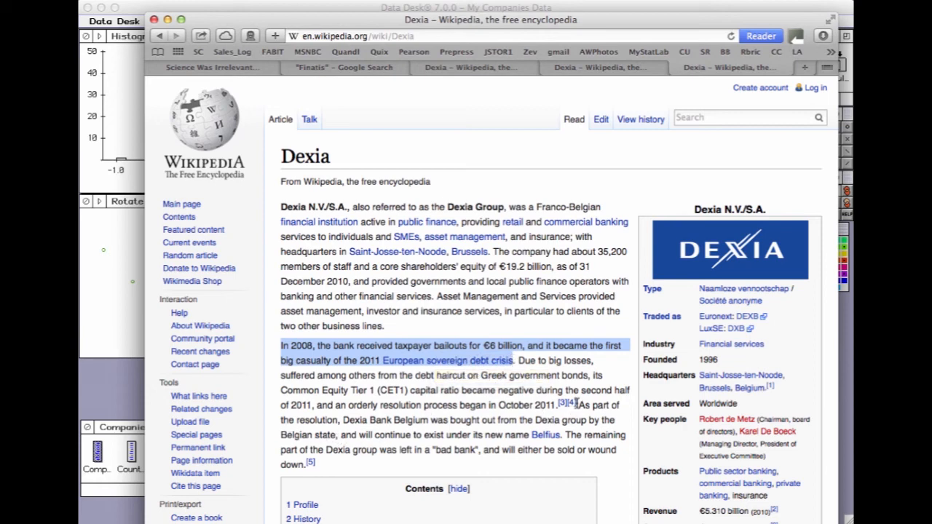
pyautogui.moveTo(579, 405); pyautogui.dragTo(623, 456)
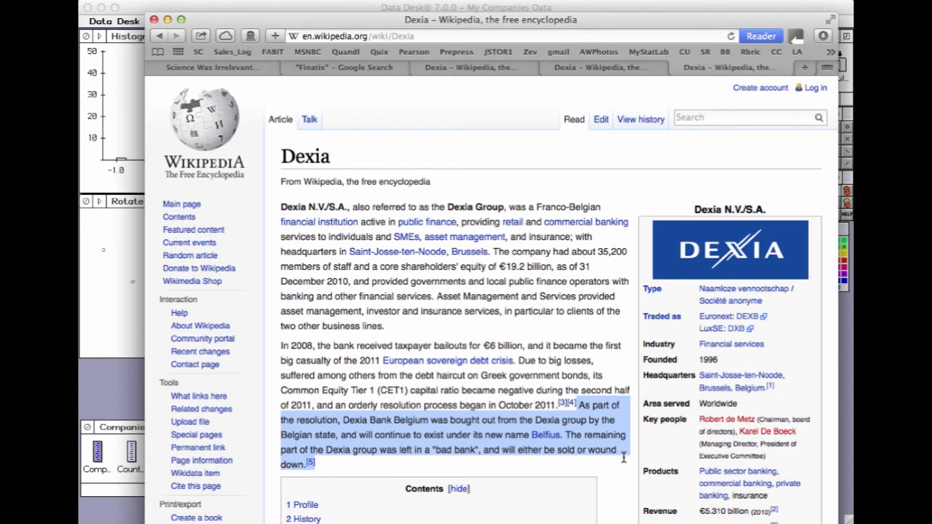
pyautogui.click(111, 385)
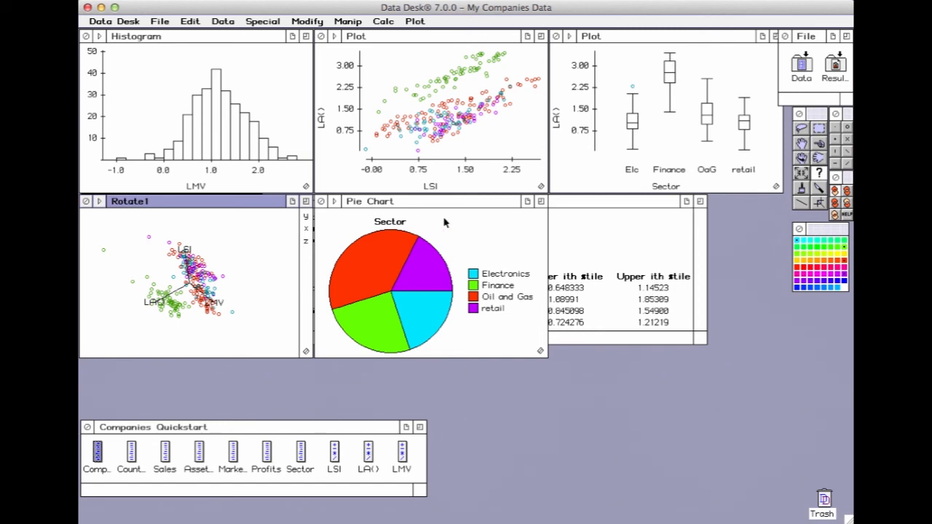
# Select the isolated green Finance point in the rotating plot and assign it the x plotting symbol
pyautogui.click(819, 144)
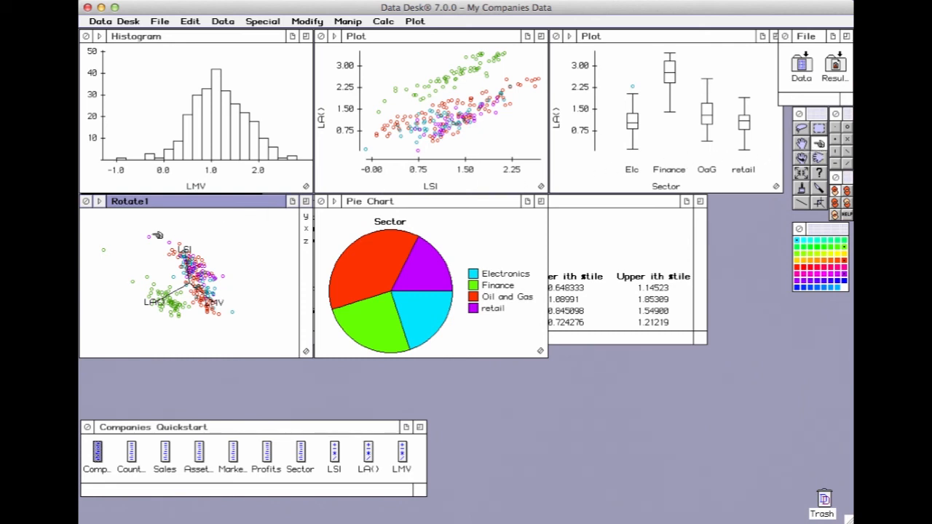
pyautogui.click(104, 251)
pyautogui.click(848, 139)
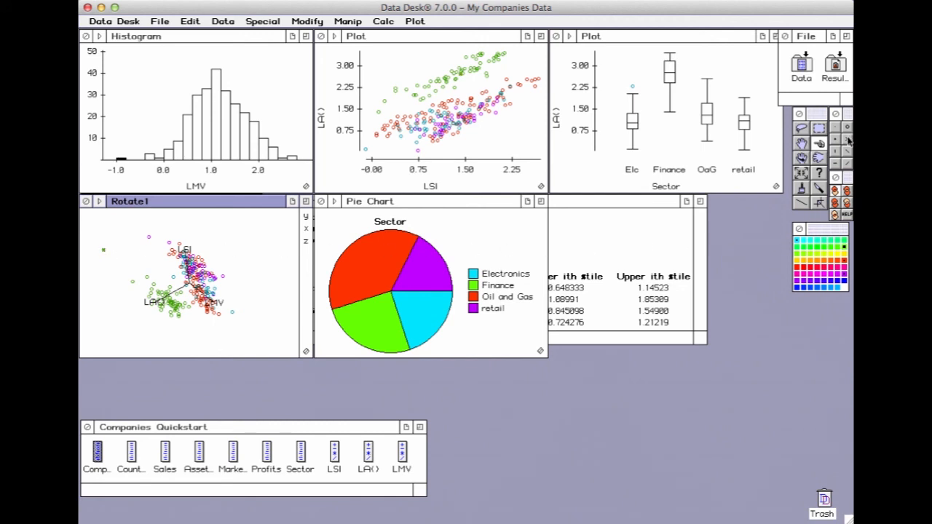